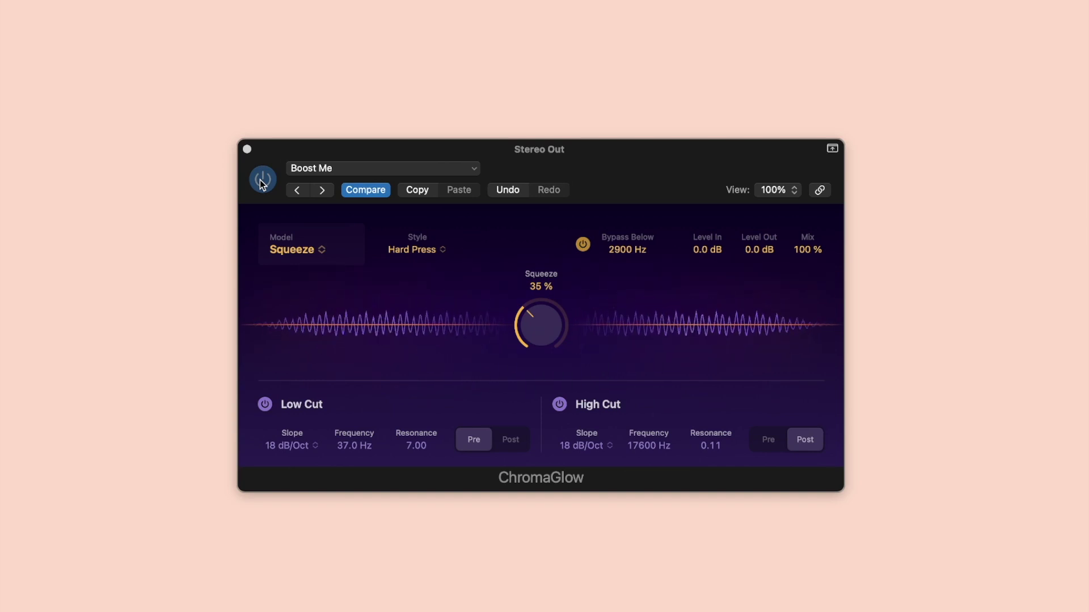
- Turn on the ChromaGlow plug-in on Stereo Out and raise the Squeeze amount to 79%
left_click(261, 181)
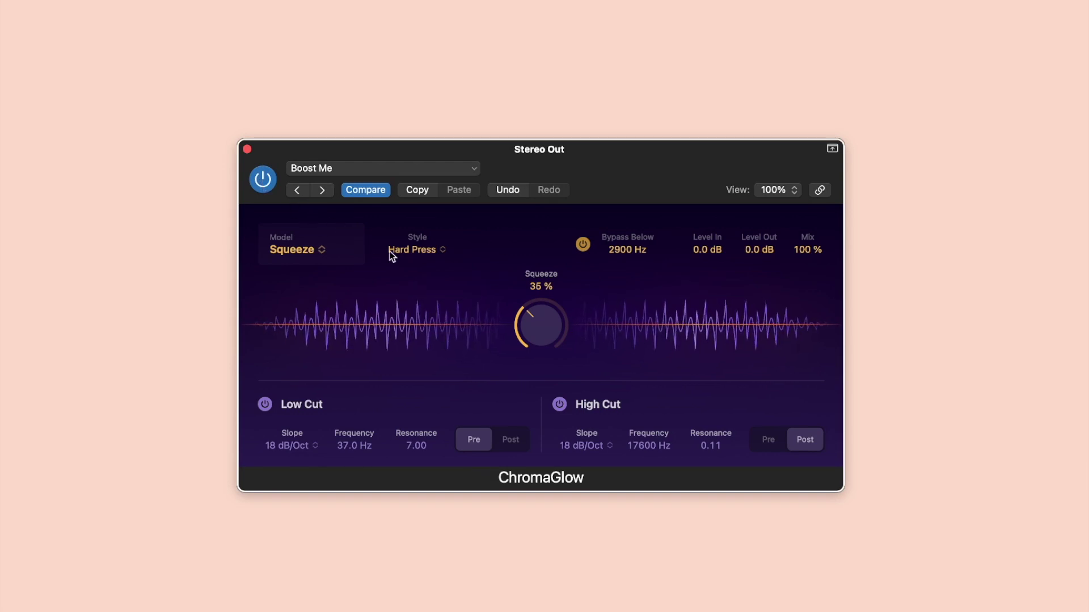
left_click_drag(542, 337, 530, 264)
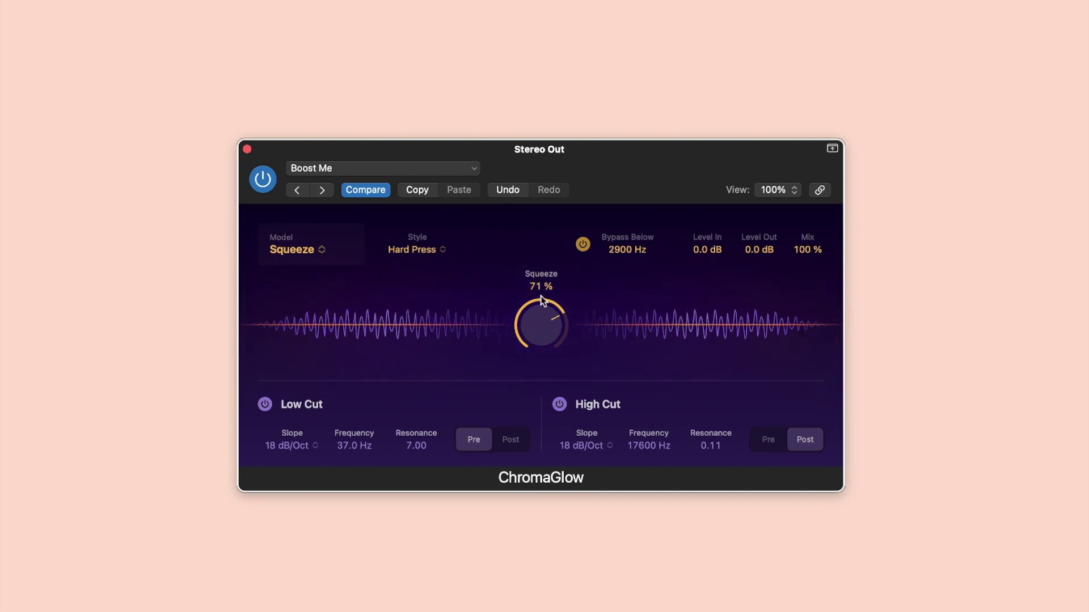
scroll(539, 325, "up", 5)
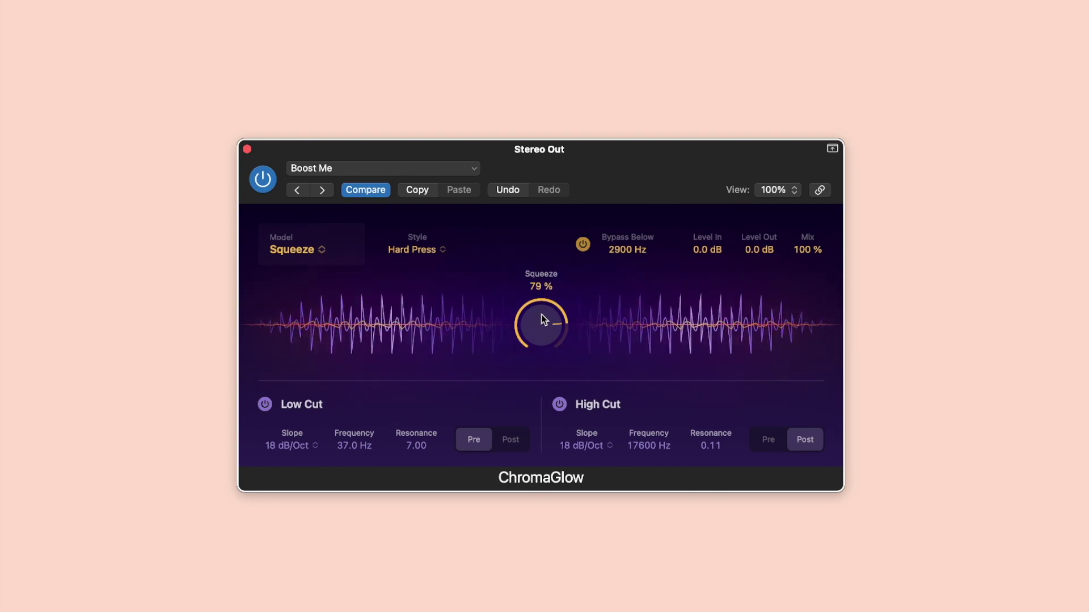
- Compare the sound with the whole plug-in off and on, and with the Bypass Below filter off and on
left_click(263, 179)
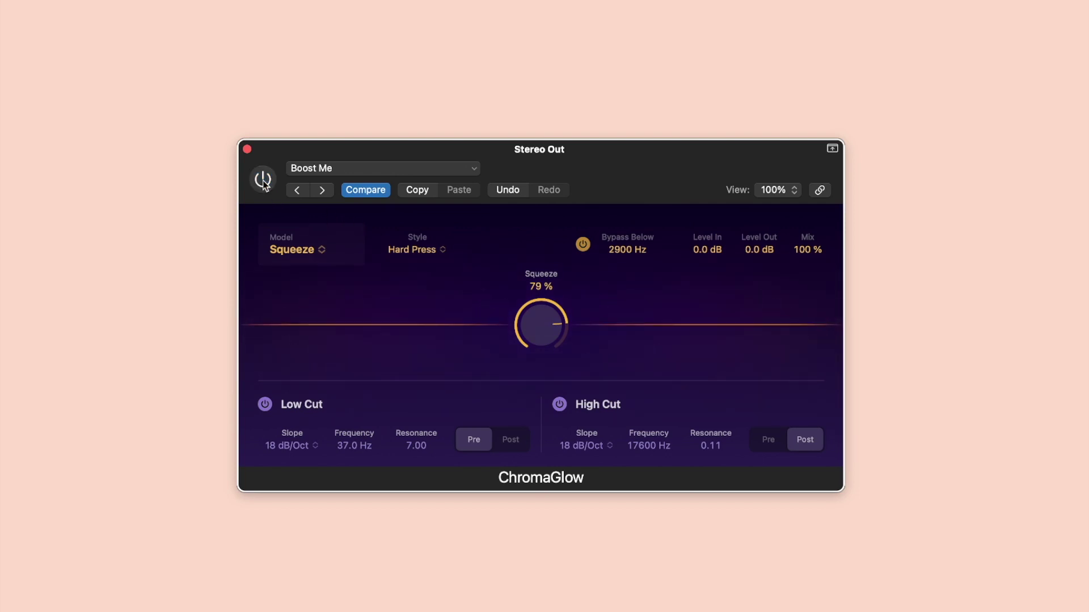
left_click(263, 180)
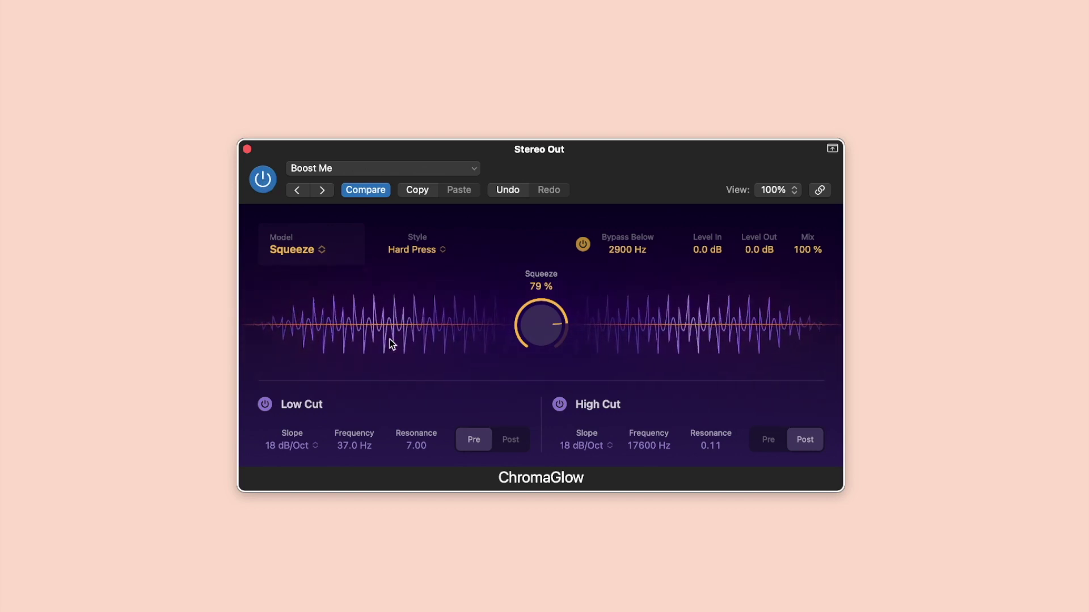
left_click(583, 245)
left_click(583, 247)
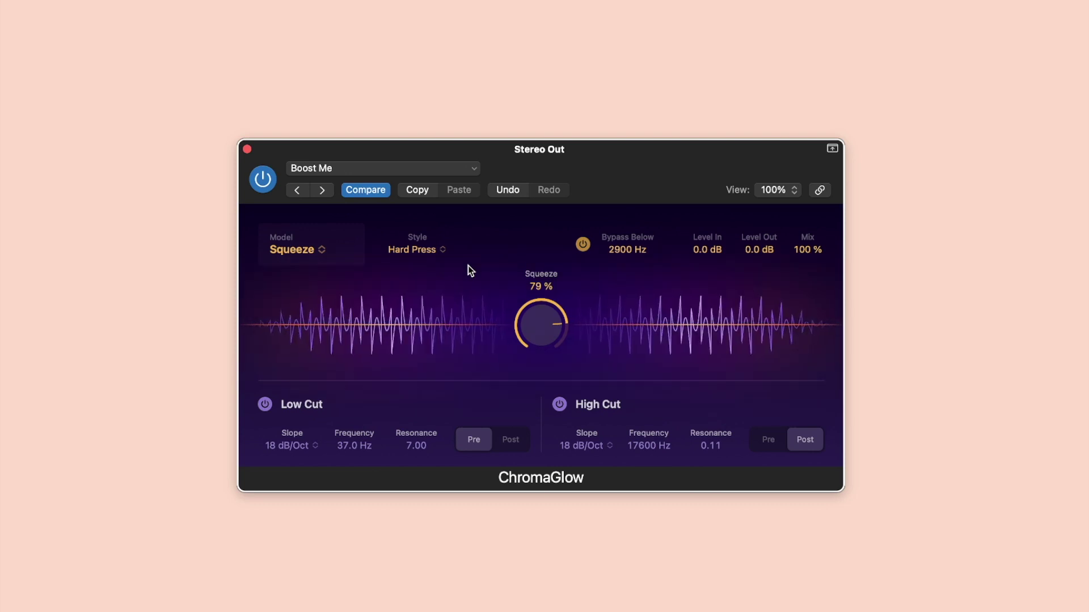
- Load the Inflate your Mix preset from the Master Bus category
left_click(418, 168)
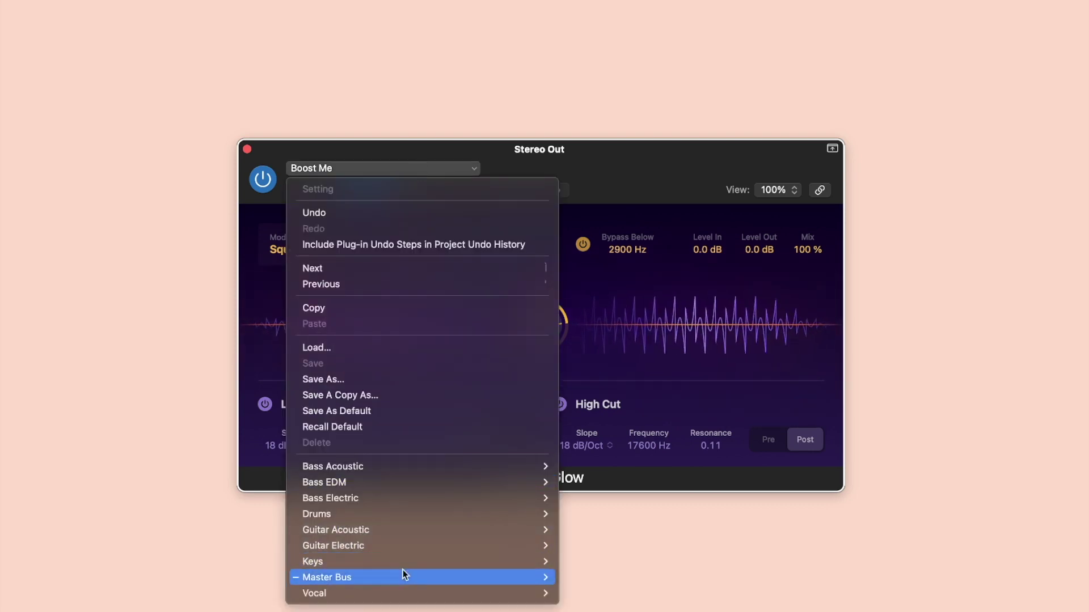
mouse_move(508, 586)
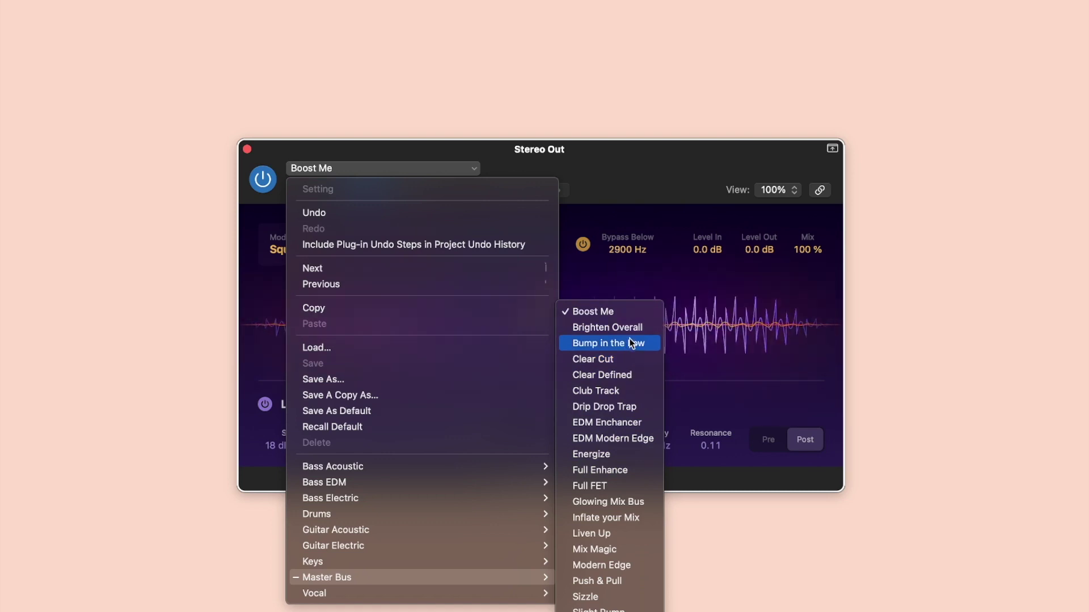
left_click(633, 519)
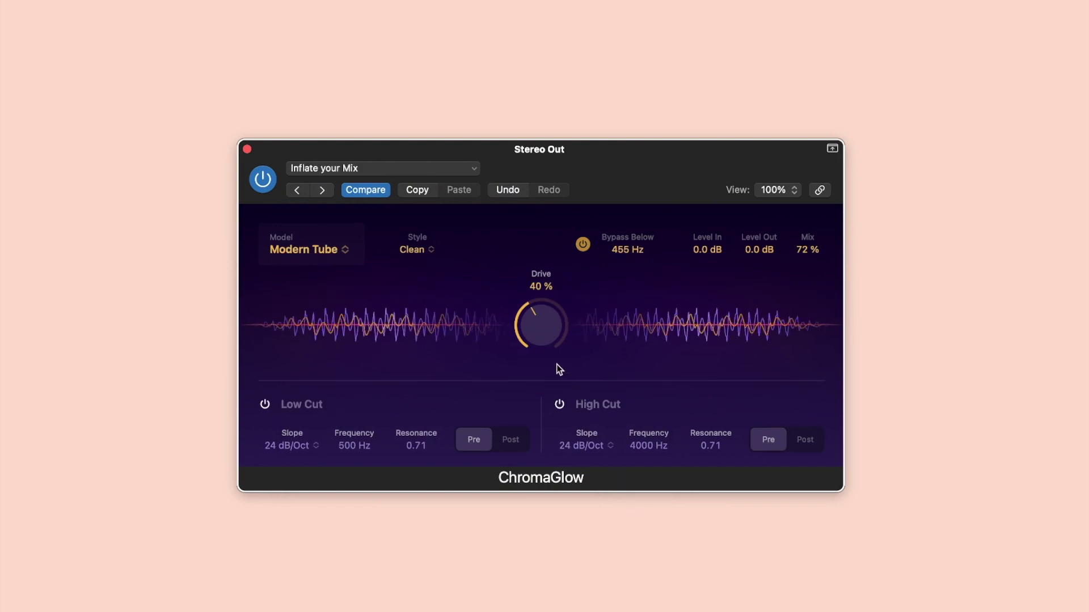
- Raise the Modern Tube Drive to 82% and set Bypass Below to 4000 Hz
left_click_drag(550, 339, 551, 281)
left_click_drag(625, 251, 628, 204)
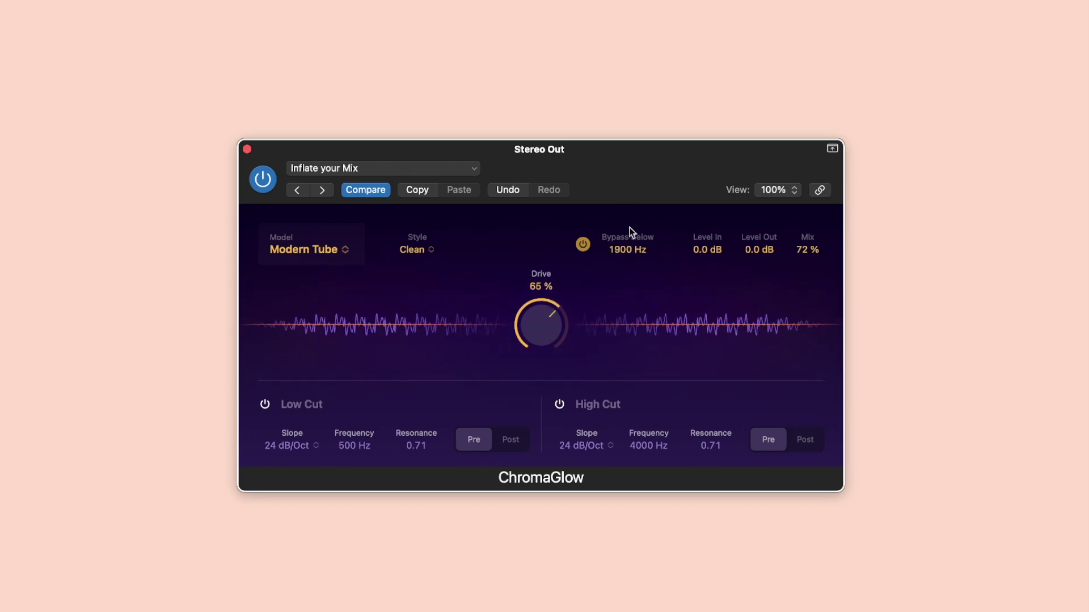
left_click_drag(622, 245, 631, 223)
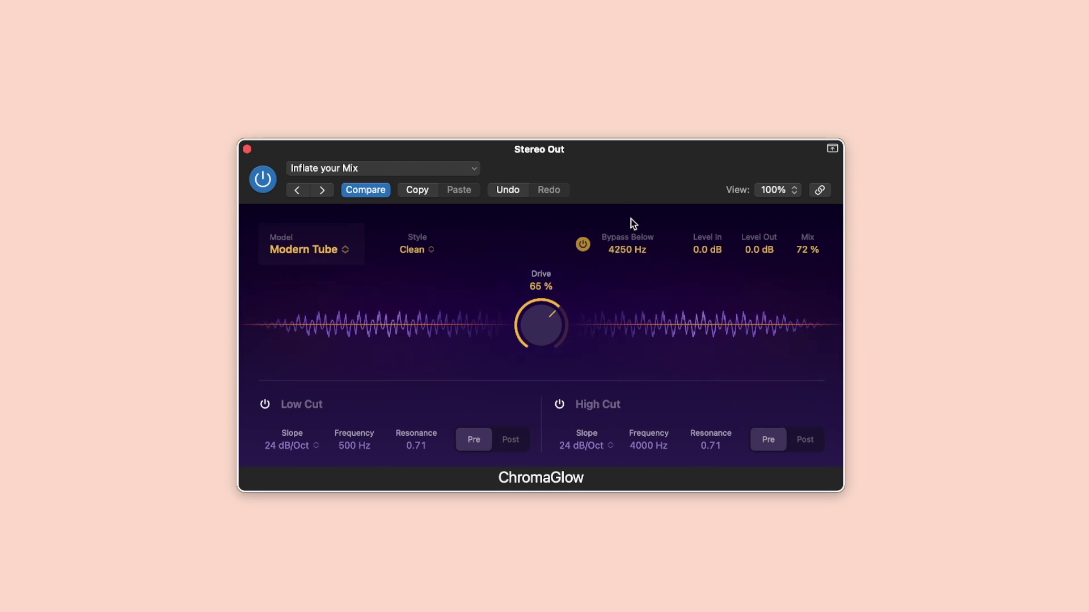
left_click_drag(550, 325, 552, 287)
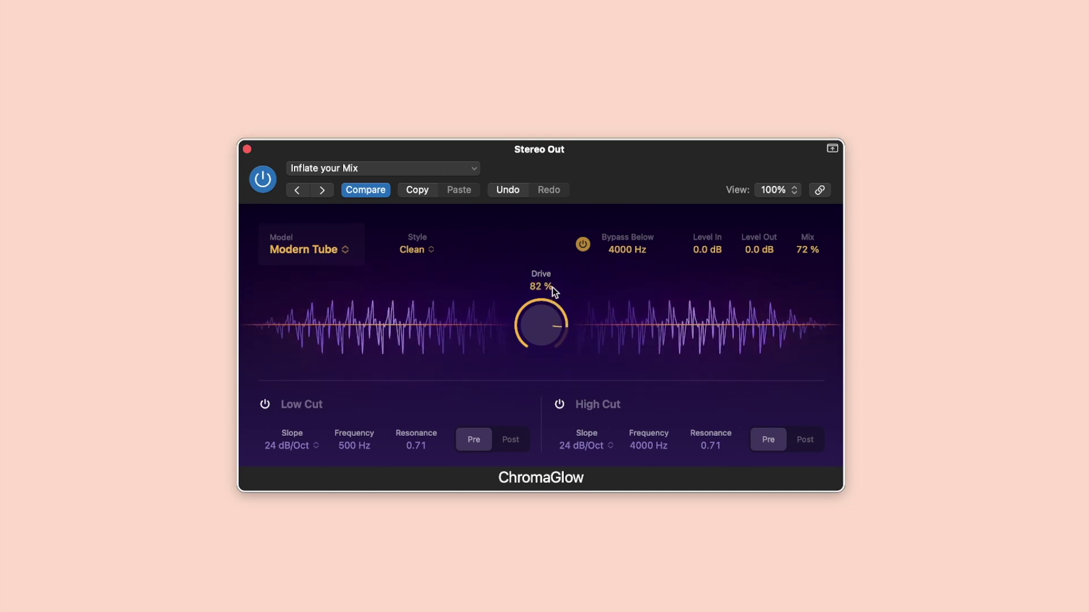
- Change the saturation model to Magnetic and lower its Drive to 74%
left_click(346, 250)
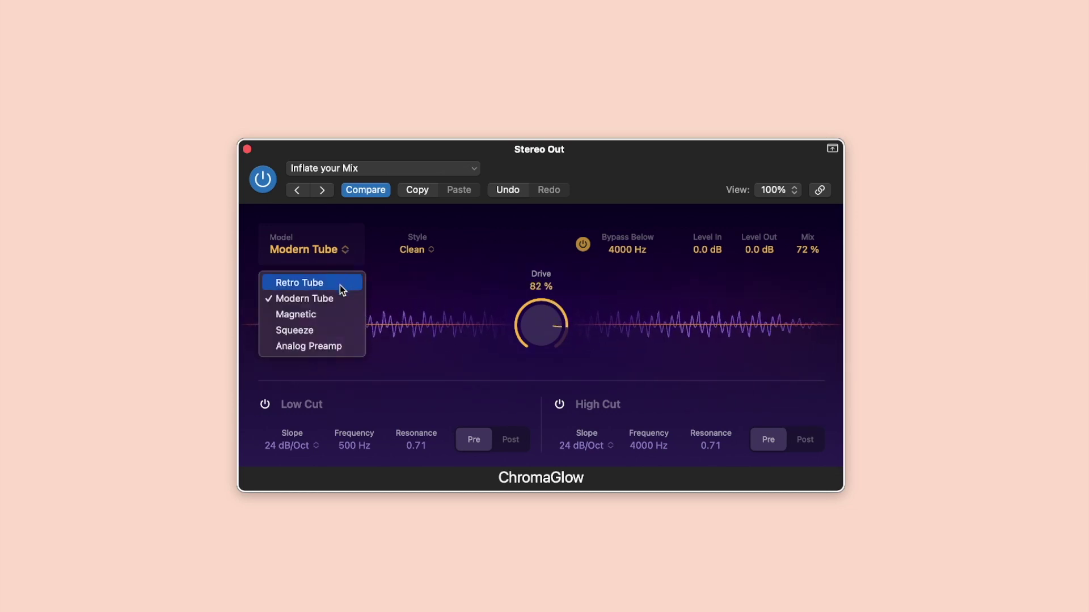
key("Escape")
left_click_drag(530, 321, 530, 339)
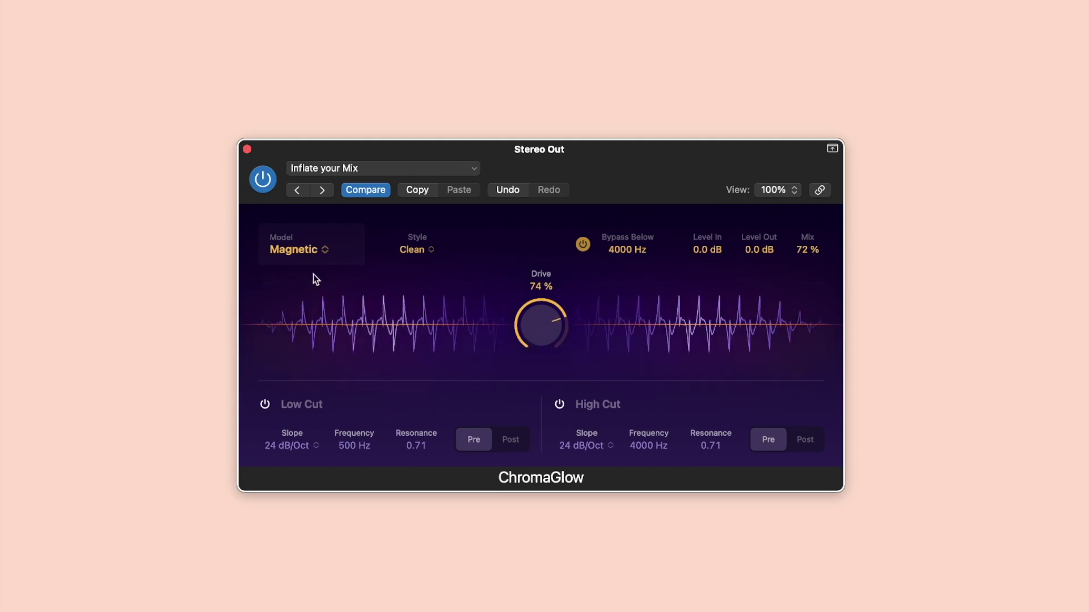
- Audition the Squeeze model, and switch to Analog Preamp with Drive at 70%
left_click(302, 249)
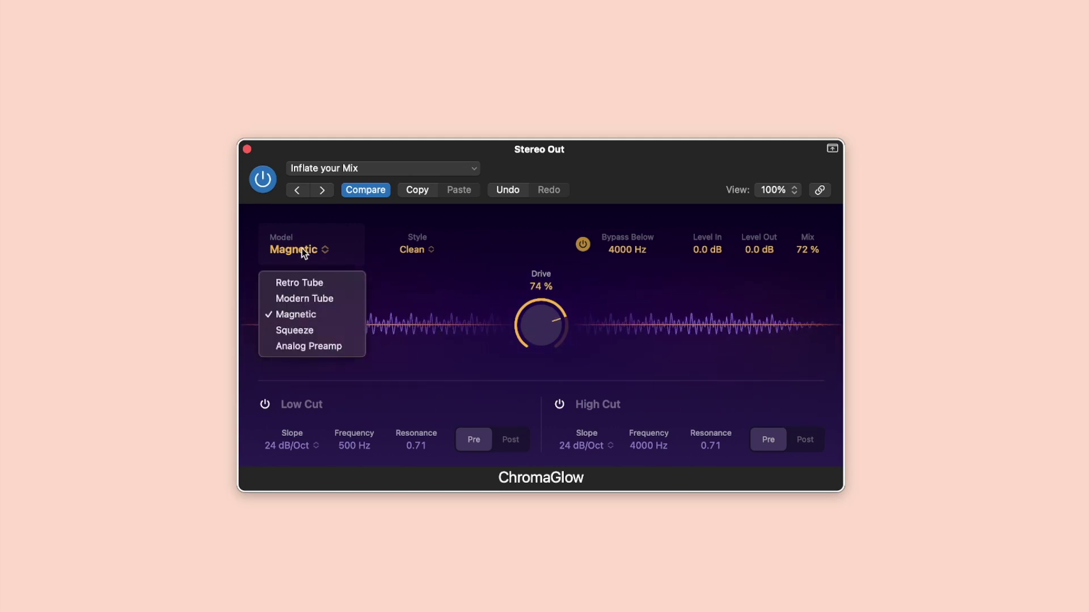
left_click(298, 331)
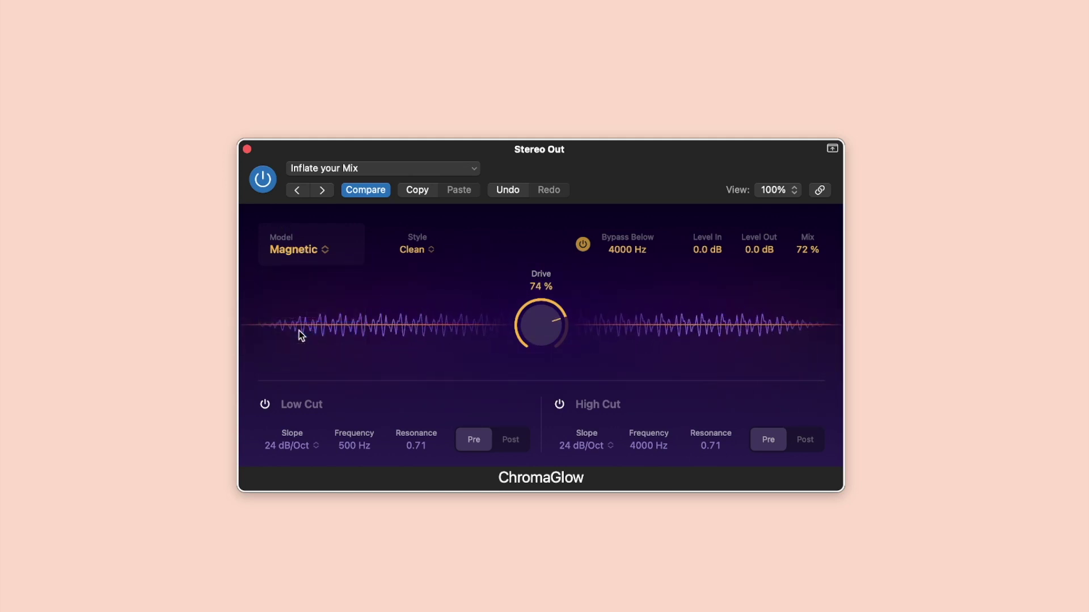
left_click(301, 252)
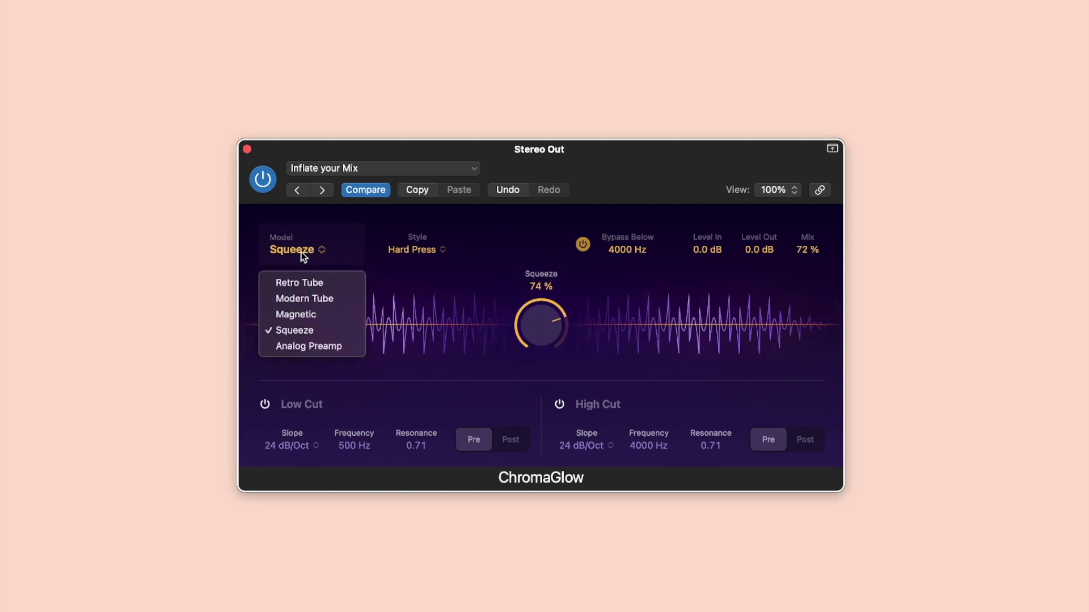
left_click(320, 349)
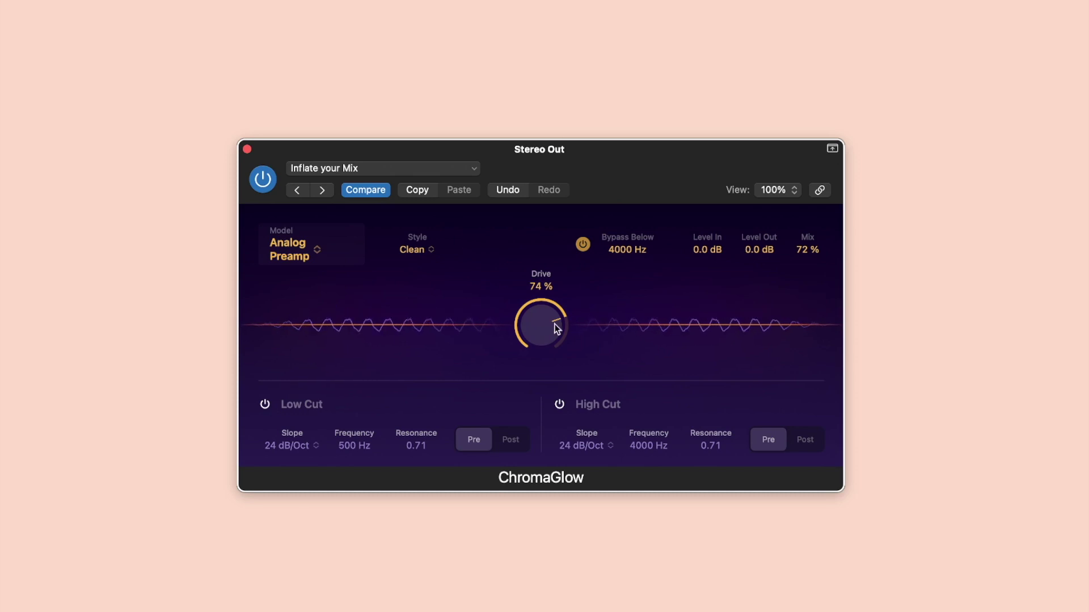
mouse_move(533, 321)
left_mouse_down()
mouse_move(534, 333)
mouse_move(537, 275)
mouse_move(537, 333)
left_mouse_up()
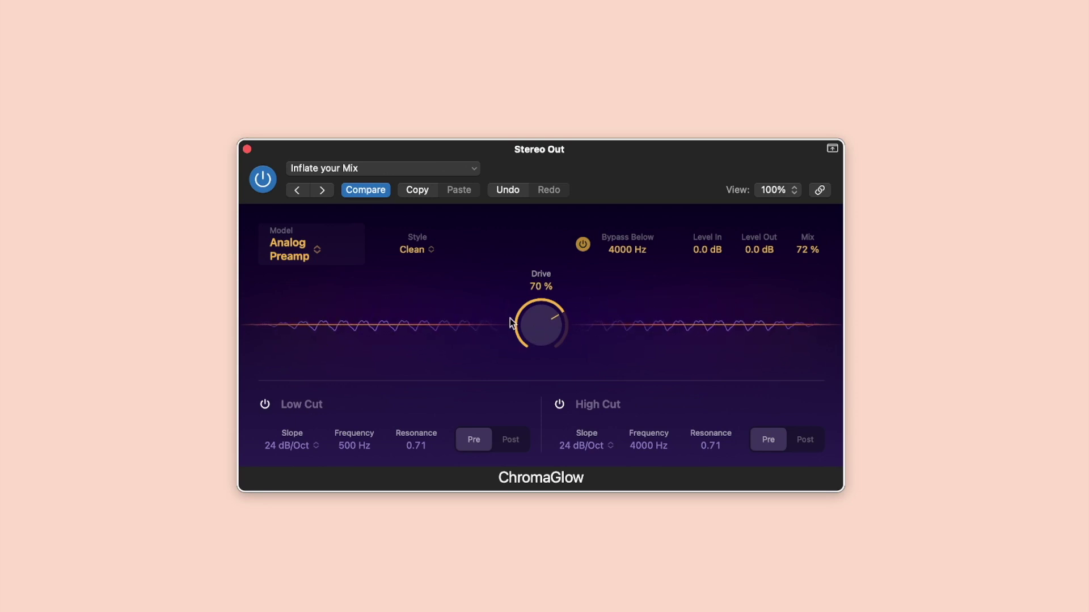
- Change the saturation model to Retro Tube and raise its Drive to 77%
left_click(313, 258)
left_click(310, 282)
left_click_drag(526, 336, 532, 299)
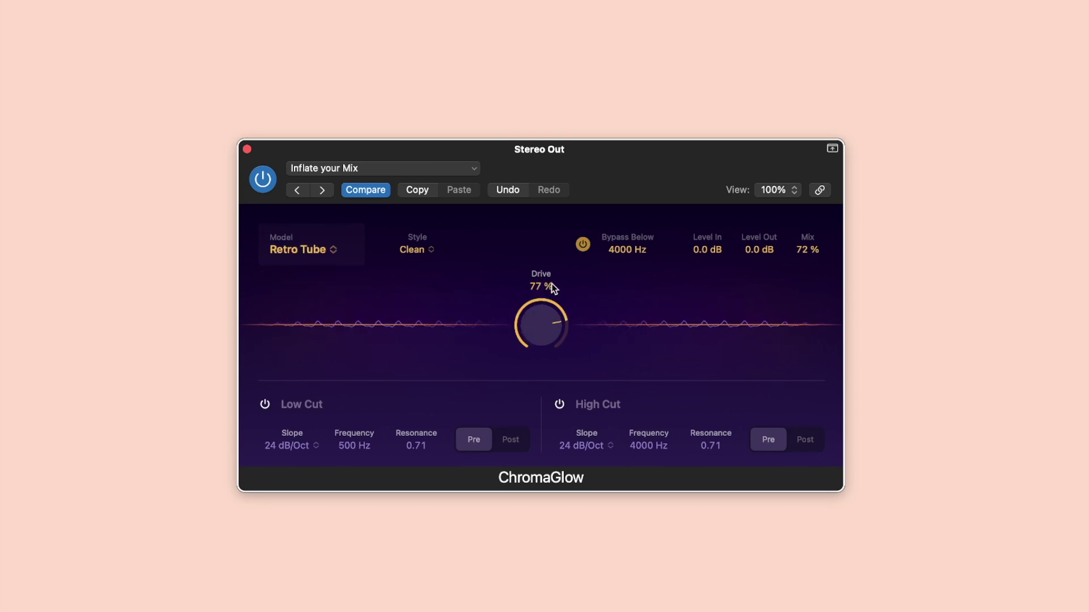
- Set the Retro Tube style to Colorful and lower the Drive to 51%
left_click(423, 250)
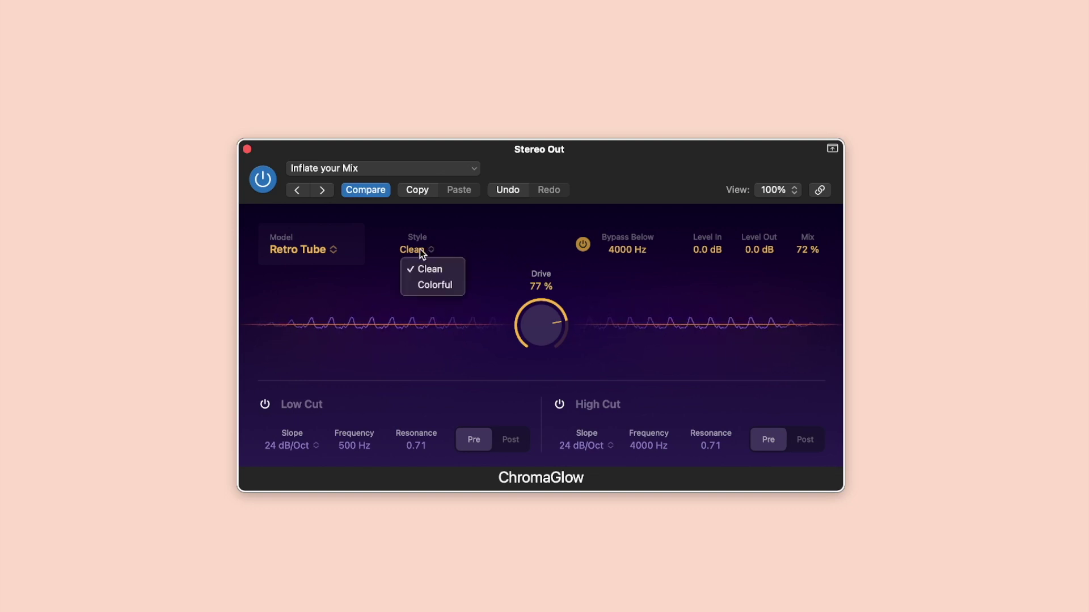
left_click(432, 283)
scroll(532, 322, "up", 5)
left_click_drag(534, 320, 534, 384)
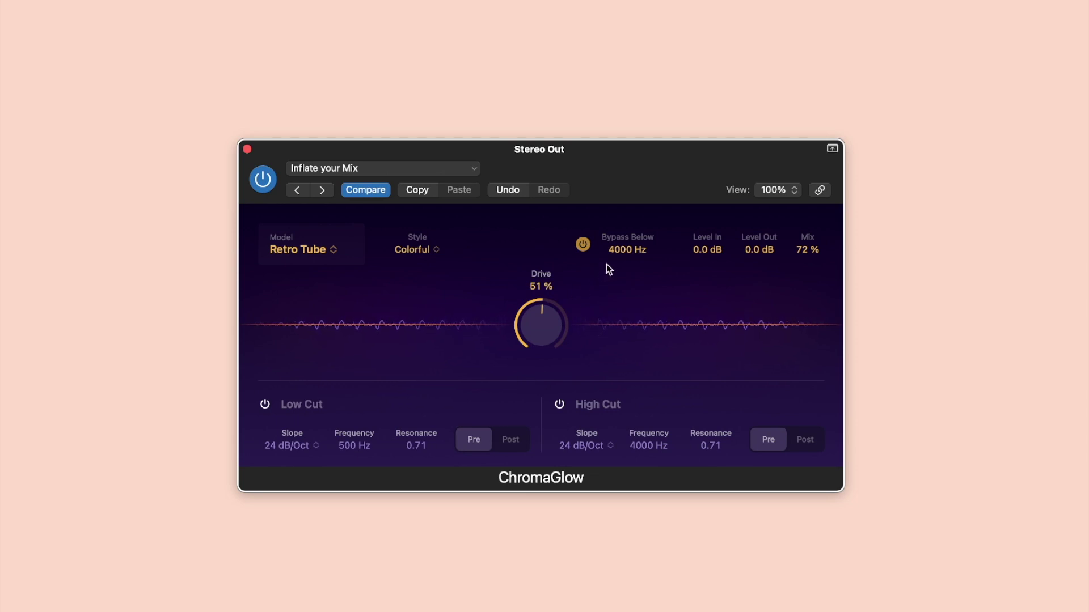
- Load the Glowing Mix Bus preset from the Master Bus category and lower Squeeze to 17%
left_click(447, 173)
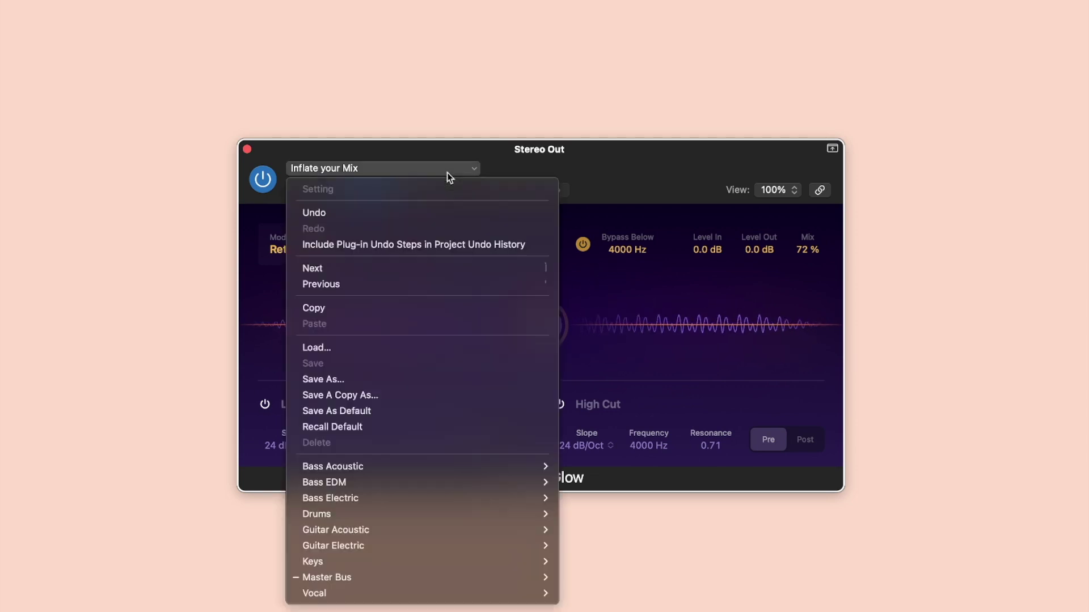
mouse_move(484, 577)
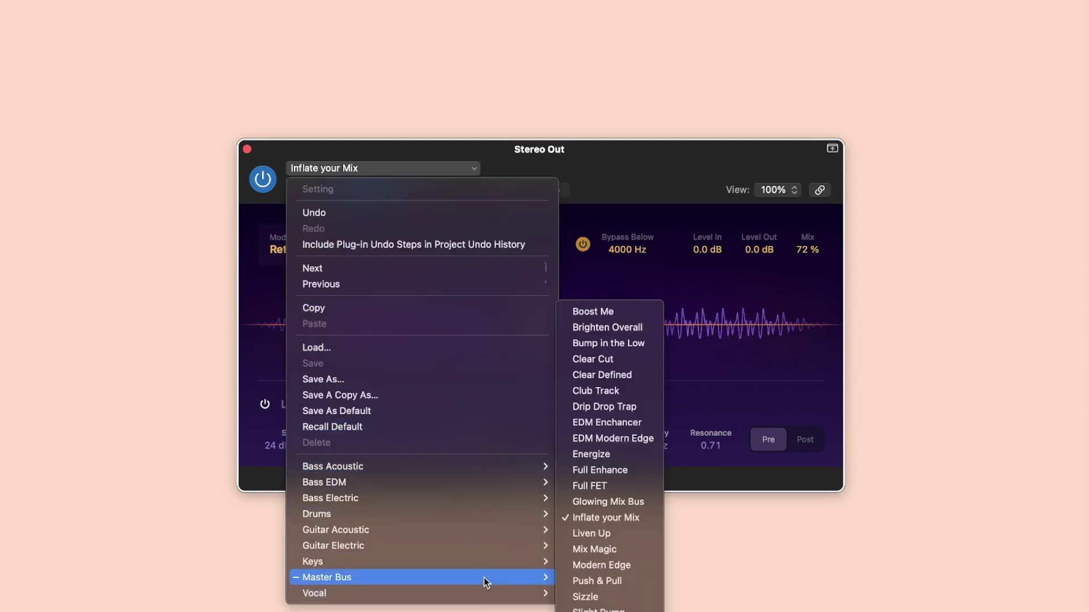
left_click(614, 501)
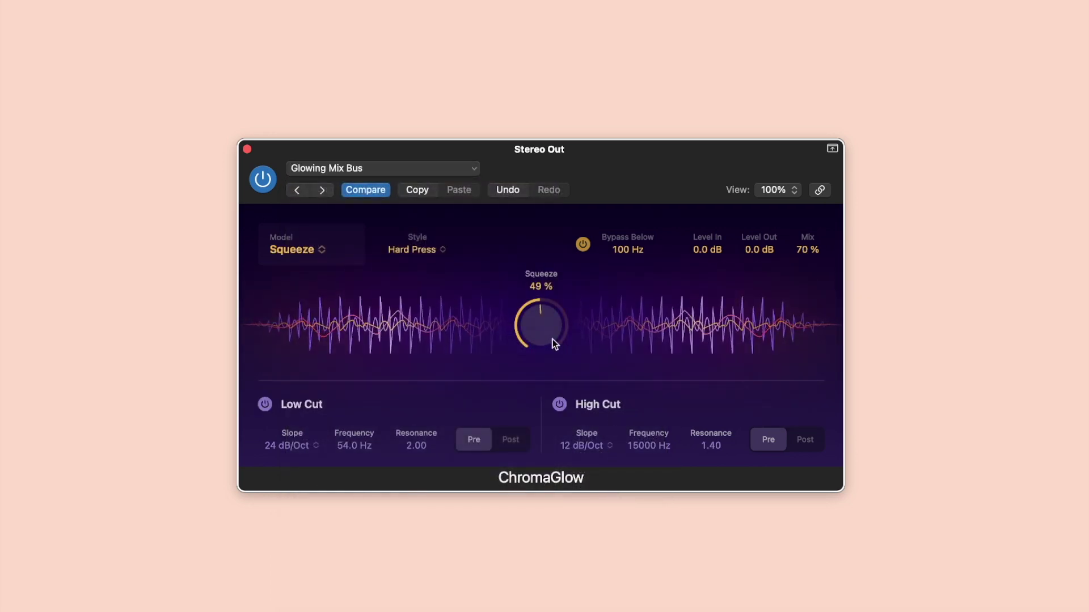
left_click_drag(542, 321, 540, 394)
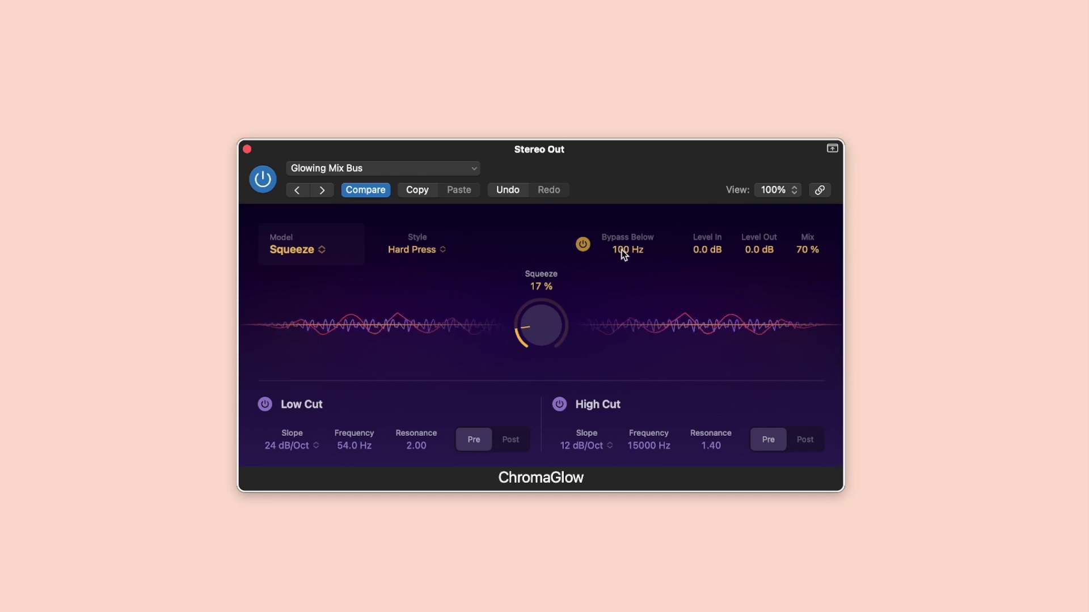
- Set the Squeeze model's style to Soft Press and raise Squeeze to 50%
left_click(420, 250)
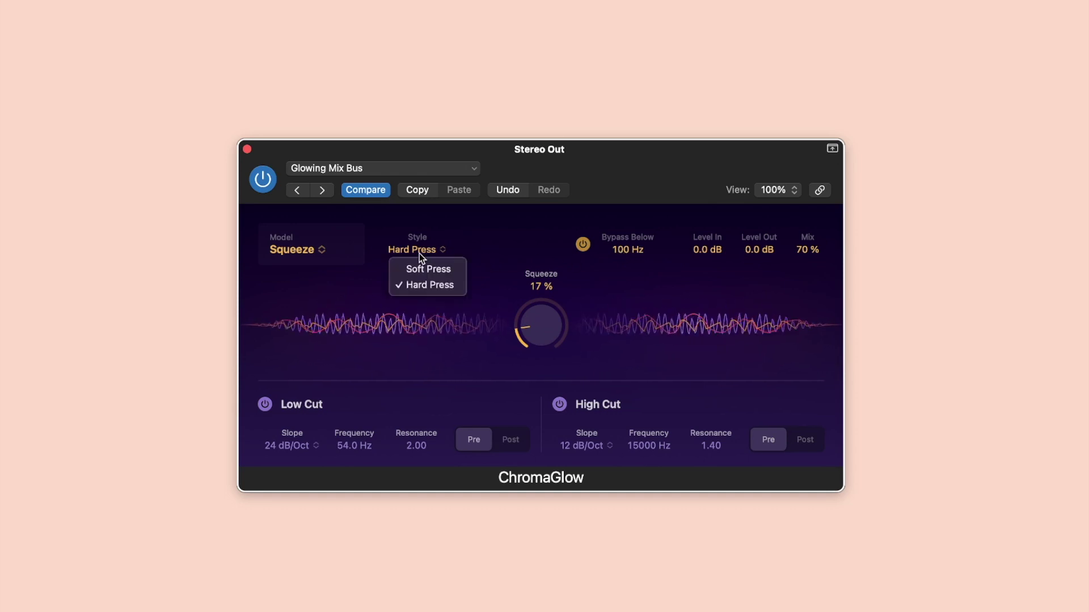
left_click(448, 274)
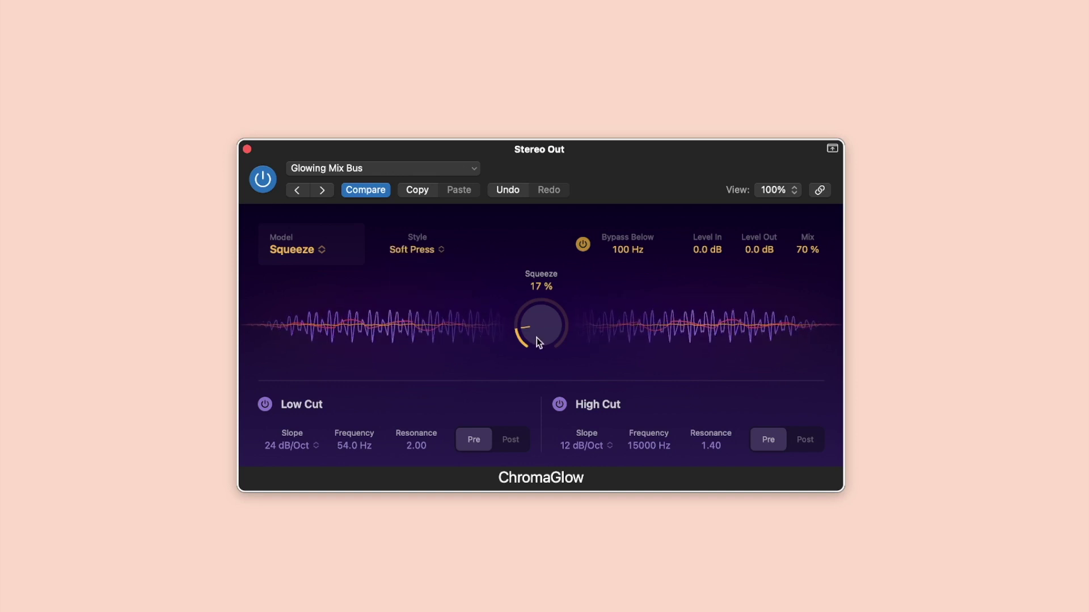
left_click_drag(545, 333, 548, 258)
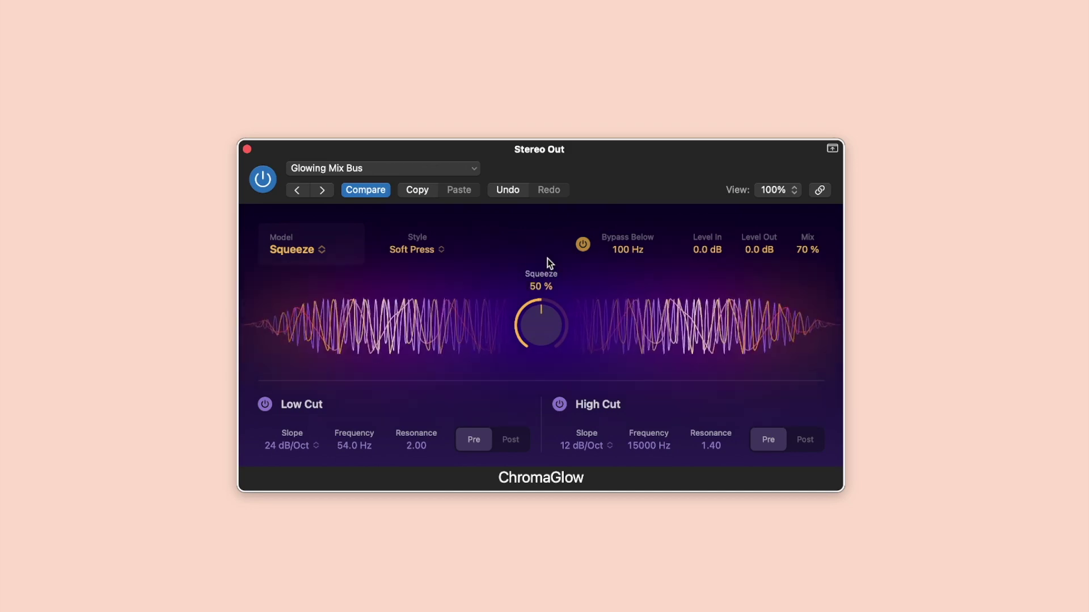
- Raise Bypass Below to 550 Hz and try Squeeze at 62% before lowering it to 26%
left_click_drag(622, 252, 611, 188)
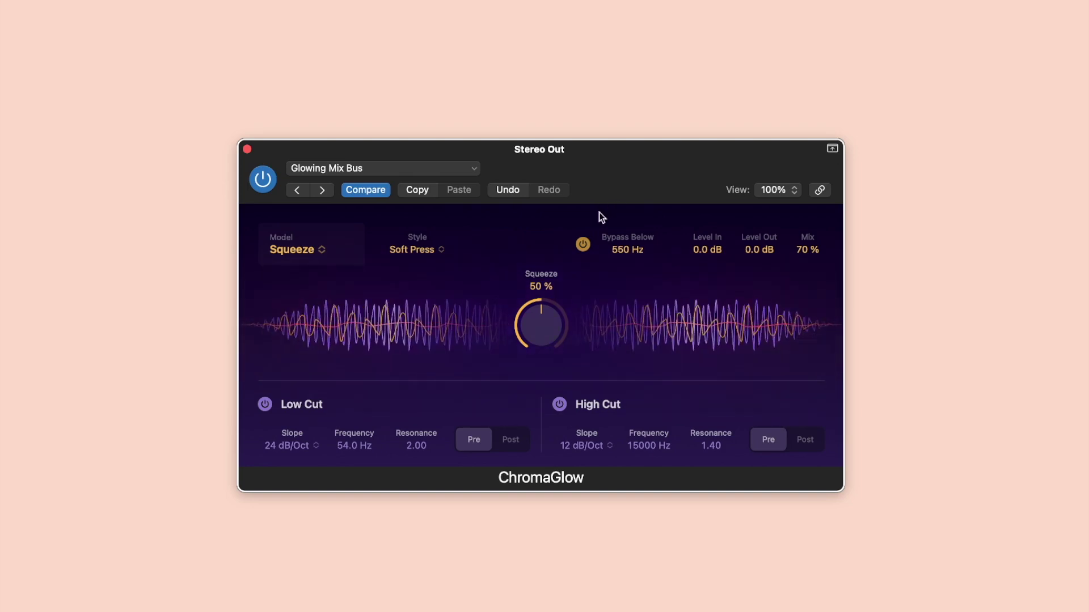
left_click_drag(546, 337, 547, 309)
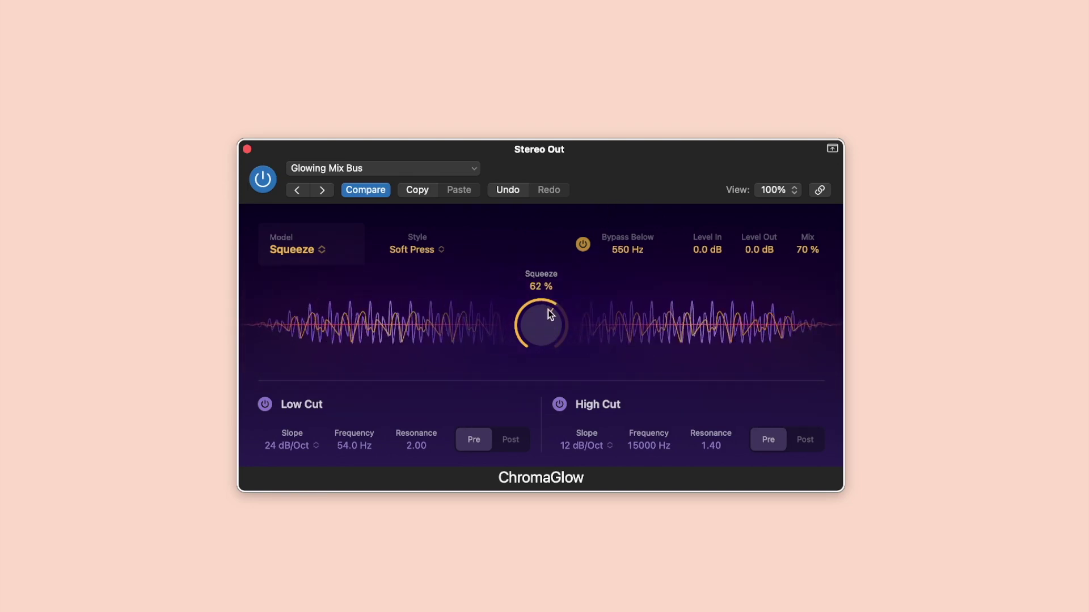
left_click_drag(548, 310, 542, 389)
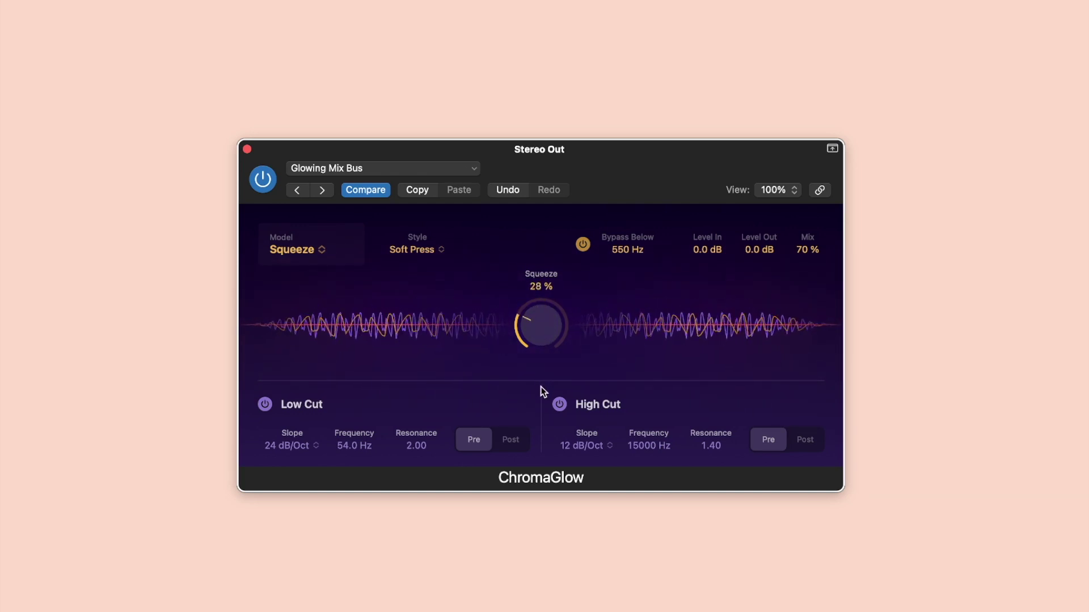
- Switch both the Low Cut and High Cut filters to Post, and raise Squeeze to 48%
left_click(517, 444)
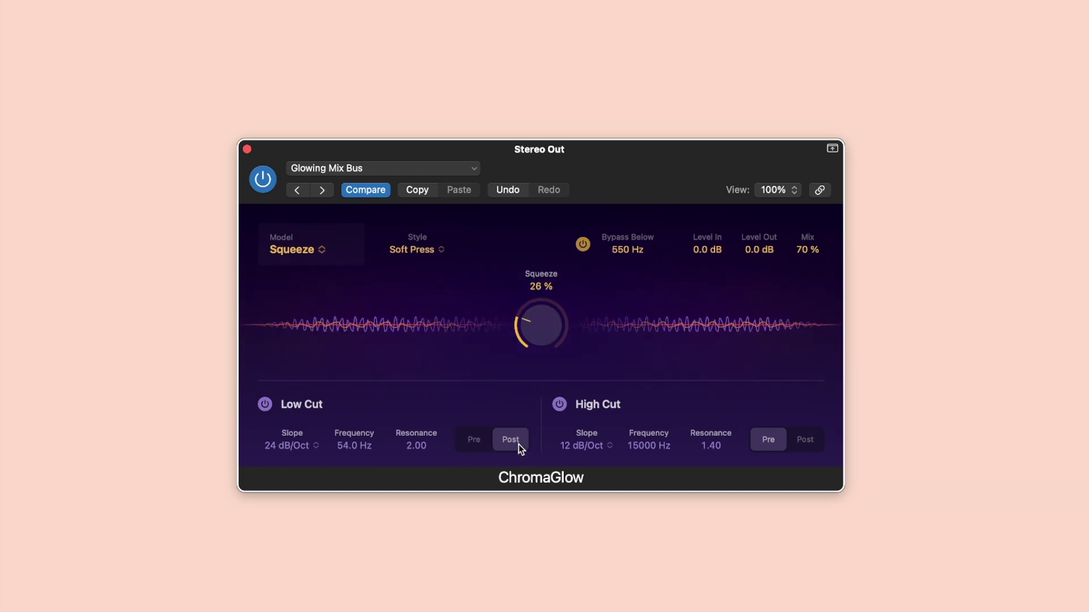
left_click(806, 441)
left_click_drag(537, 339, 533, 293)
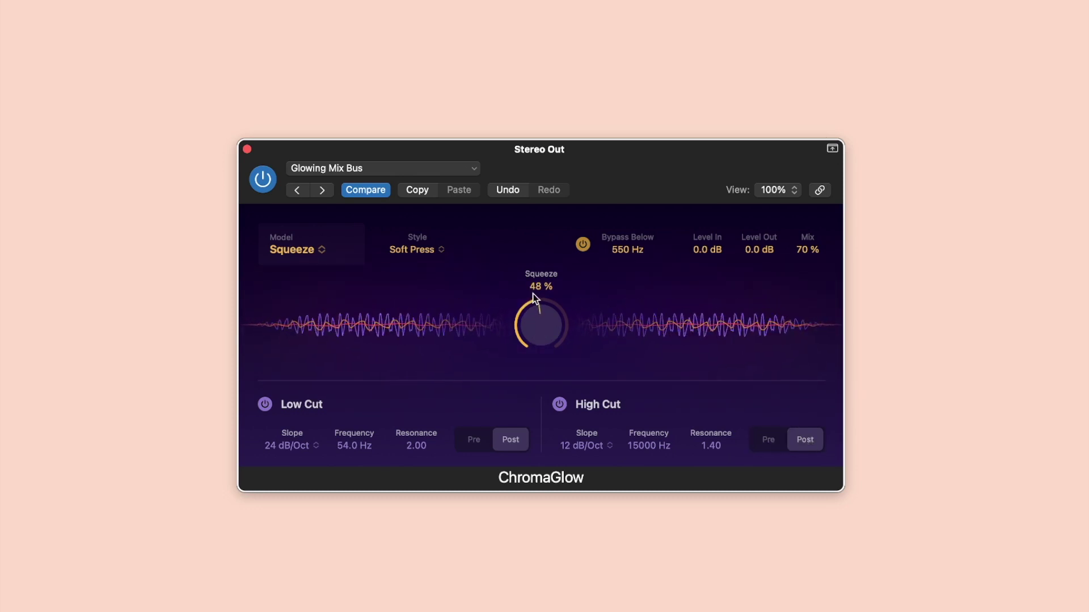
- Change the saturation model to Modern Tube and set its Drive to 54%
left_click(320, 252)
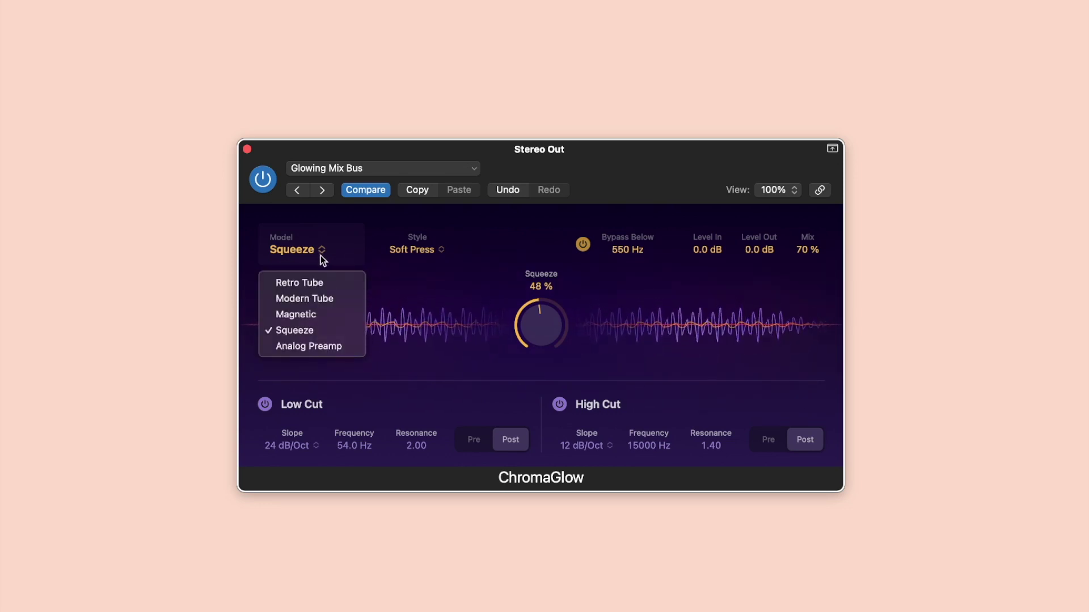
left_click(320, 298)
mouse_move(533, 332)
left_mouse_down()
mouse_move(529, 308)
mouse_move(530, 321)
left_mouse_up()
- Set the Modern Tube style to Colorful and raise the Drive to 61%
left_click(413, 249)
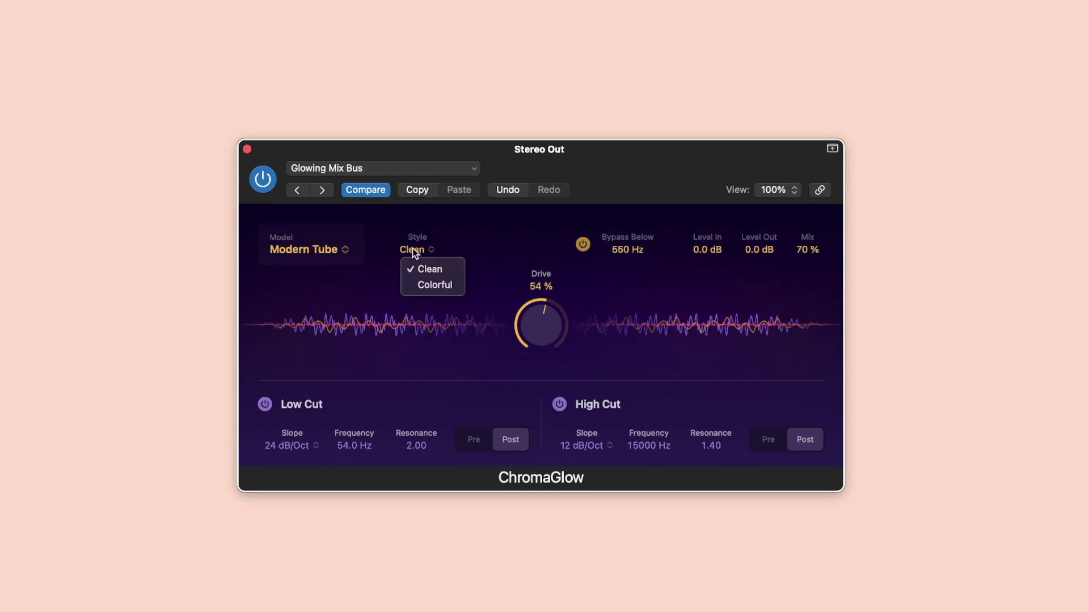
left_click(432, 285)
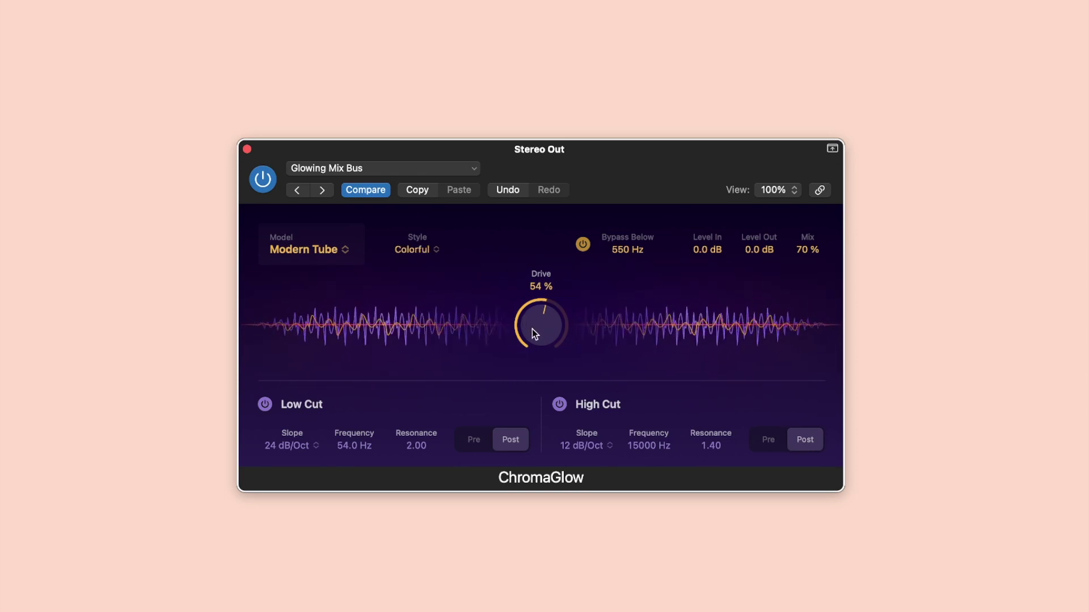
mouse_move(532, 328)
left_mouse_down()
mouse_move(526, 270)
mouse_move(526, 315)
left_mouse_up()
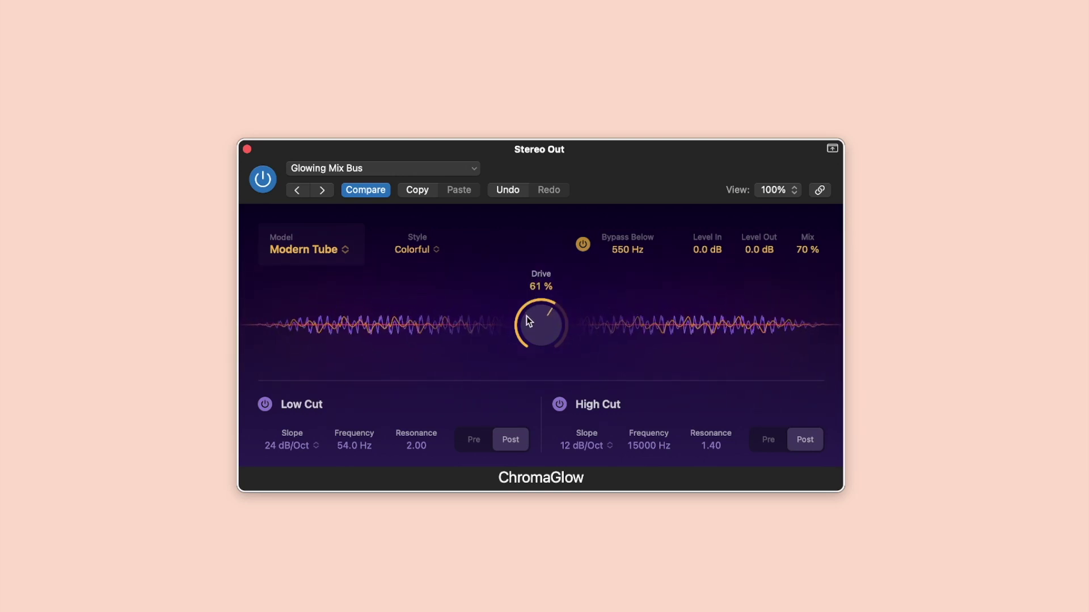